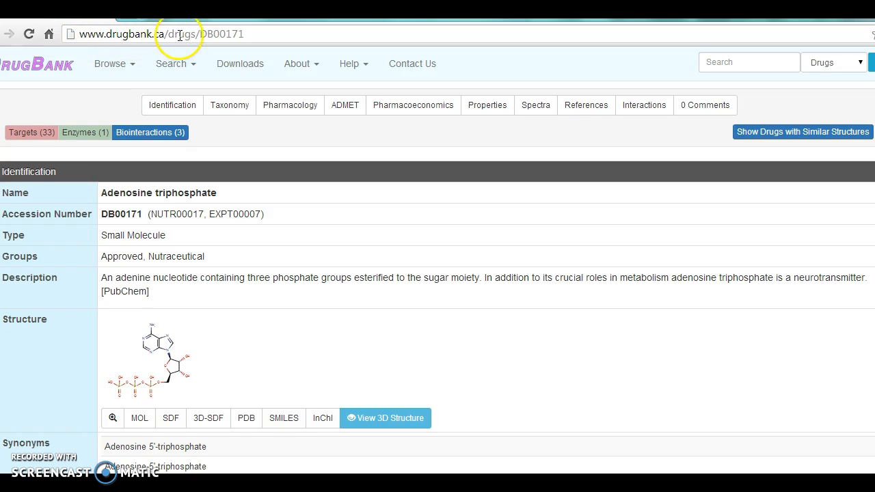
Enter atp in the drug search field, and open the PDB structure file from the adenosine triphosphate page
{"action": "left_click", "coordinate": [733, 62]}
{"action": "type", "text": "atp"}
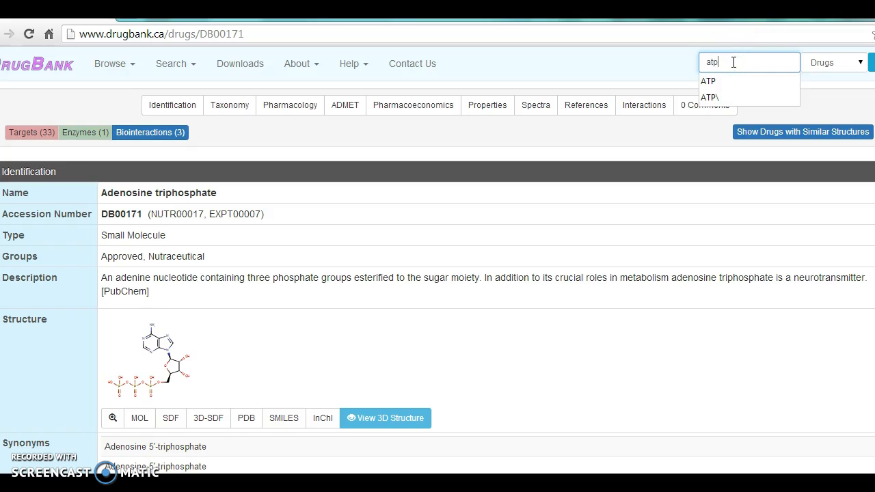
{"action": "left_click", "coordinate": [512, 188]}
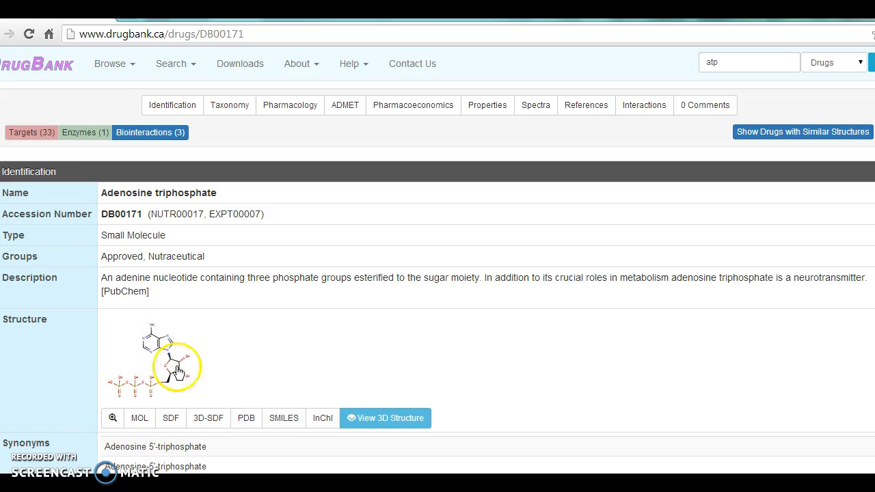
{"action": "left_click", "coordinate": [245, 421]}
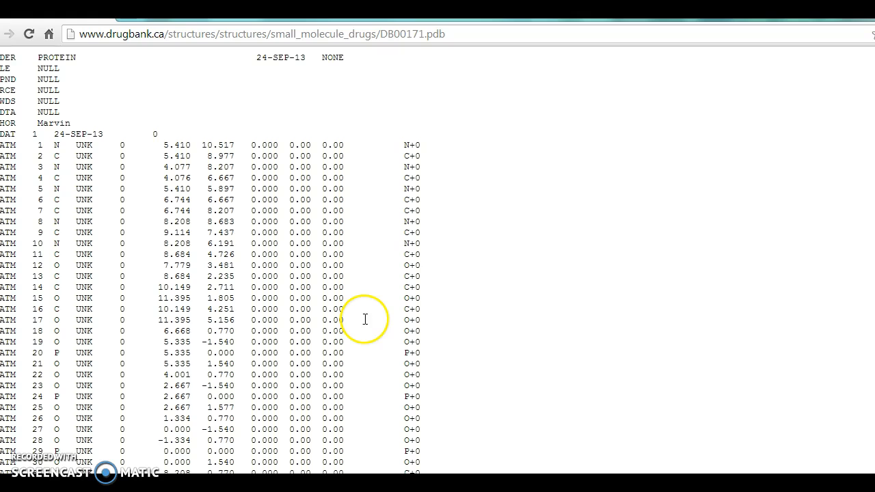
Save the PDB page to the Documents library as a text document named ATP
{"action": "right_click", "coordinate": [507, 170]}
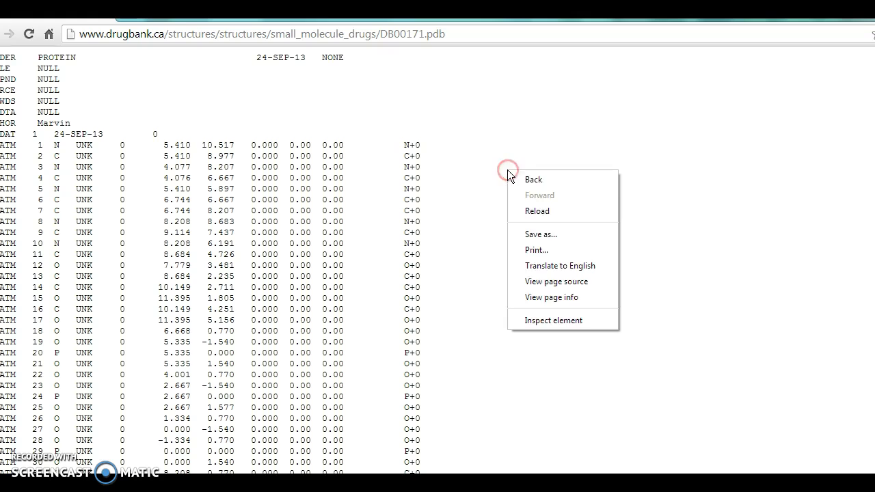
{"action": "left_click", "coordinate": [530, 235]}
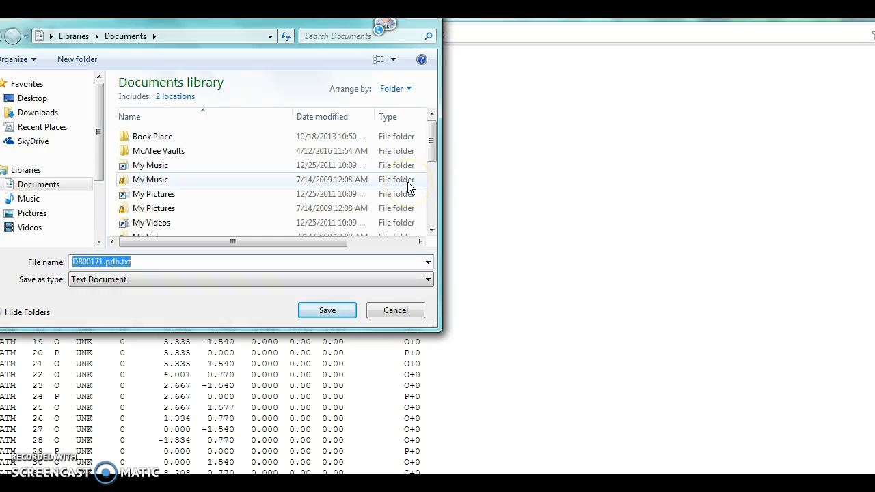
{"action": "type", "text": "ATP"}
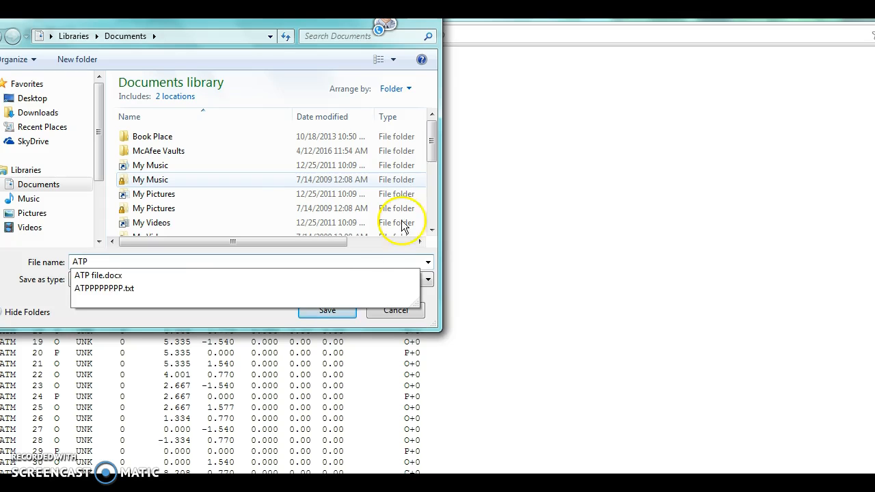
{"action": "left_click", "coordinate": [317, 312]}
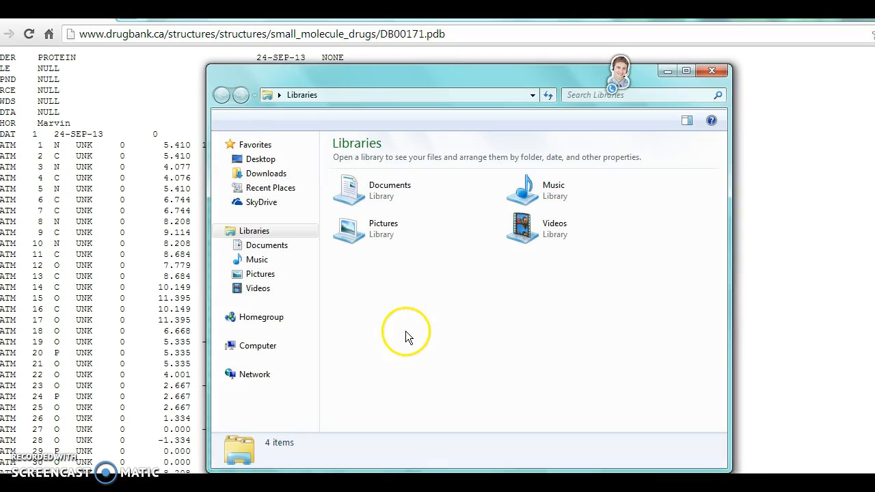
Launch raswin.exe from the RasWin folder in the Documents library and close the file explorer window
{"action": "left_click", "coordinate": [267, 244]}
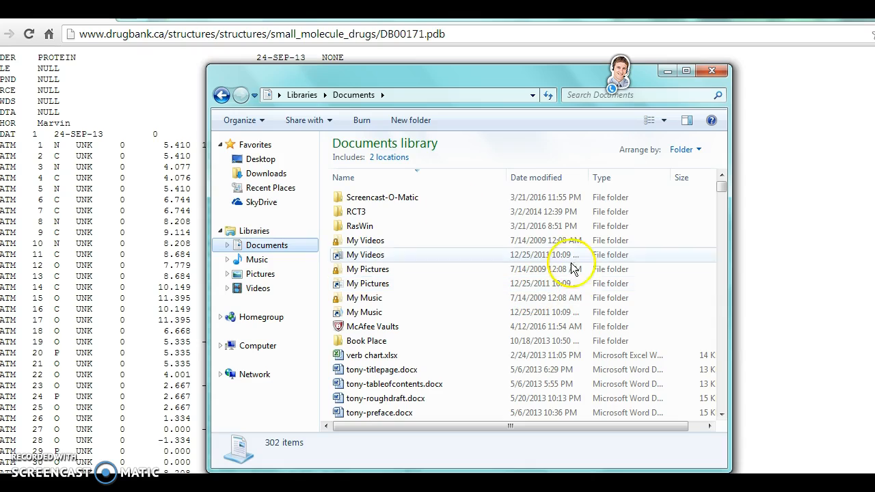
{"action": "left_click", "coordinate": [376, 227]}
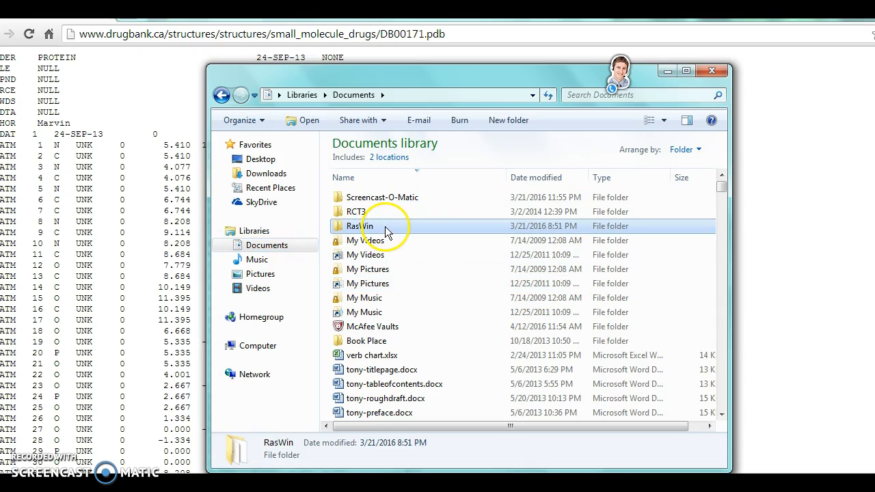
{"action": "double_click", "coordinate": [392, 233]}
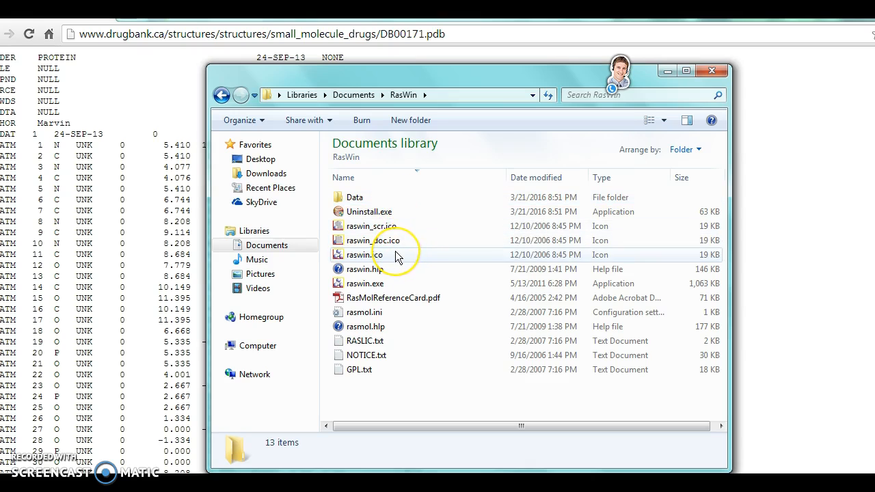
{"action": "left_click", "coordinate": [383, 283]}
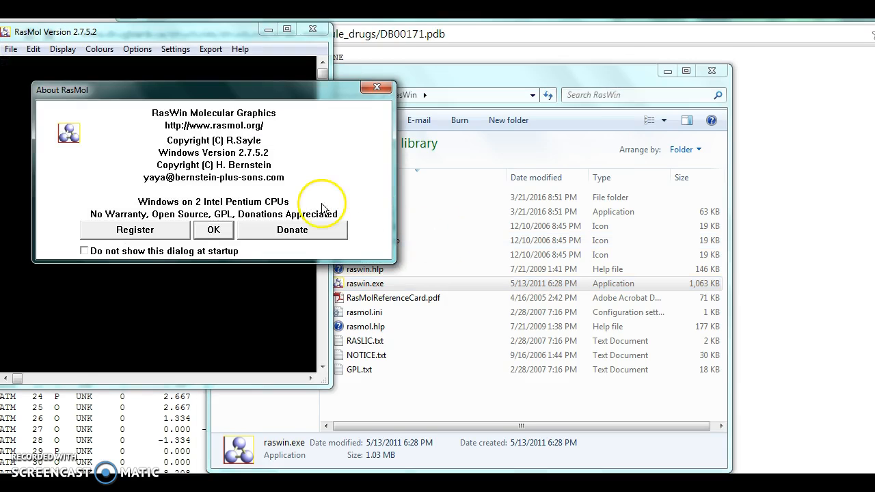
{"action": "left_click", "coordinate": [216, 230]}
{"action": "left_click", "coordinate": [714, 70]}
Bring up the RasMol Command Line and arrange it side by side with the enlarged RasMol graphics window
{"action": "left_click_drag", "start_coordinate": [231, 34], "coordinate": [695, 43]}
{"action": "left_click_drag", "start_coordinate": [600, 396], "coordinate": [600, 446]}
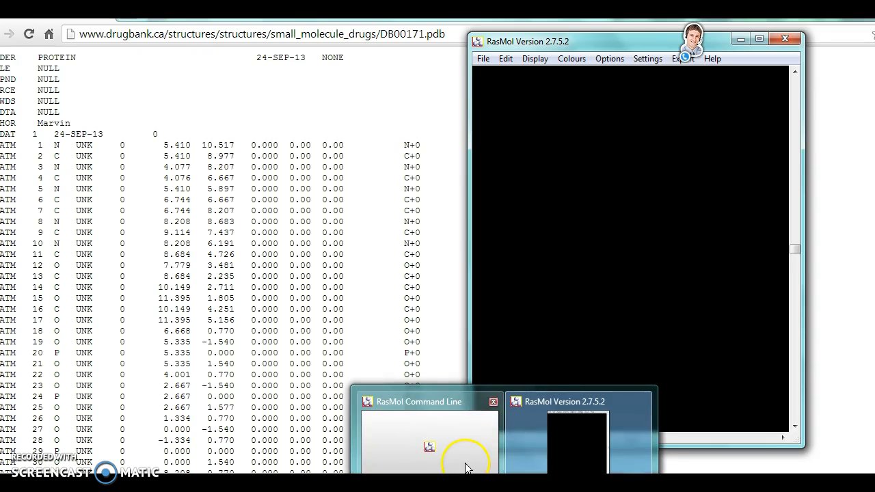
{"action": "left_click", "coordinate": [459, 457]}
{"action": "left_click_drag", "start_coordinate": [277, 136], "coordinate": [216, 58]}
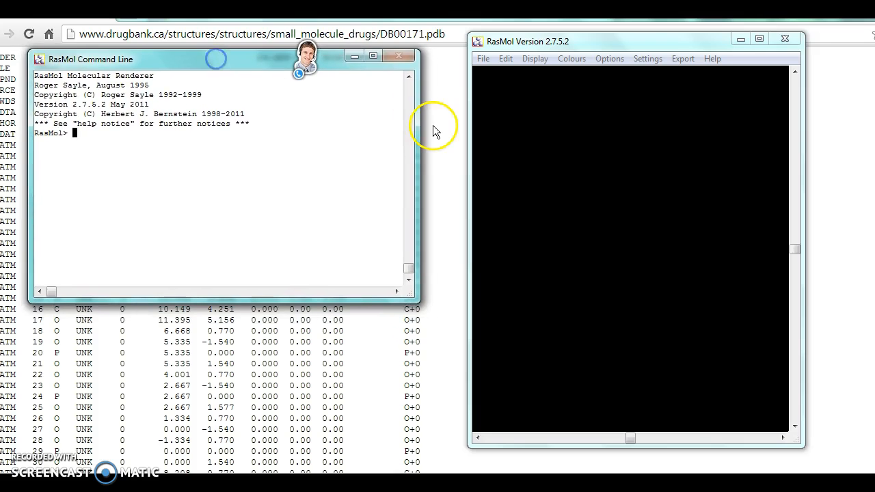
{"action": "left_click_drag", "start_coordinate": [419, 129], "coordinate": [436, 130]}
{"action": "left_click_drag", "start_coordinate": [202, 297], "coordinate": [197, 443]}
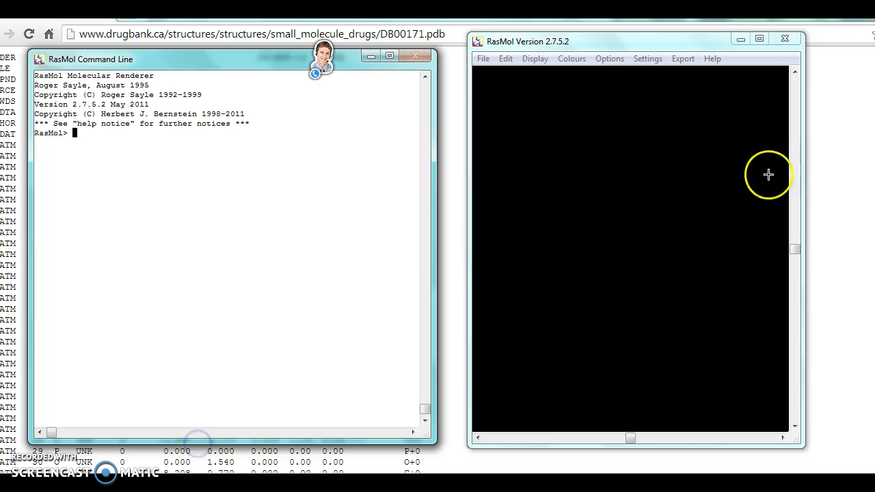
{"action": "left_click_drag", "start_coordinate": [803, 156], "coordinate": [869, 161]}
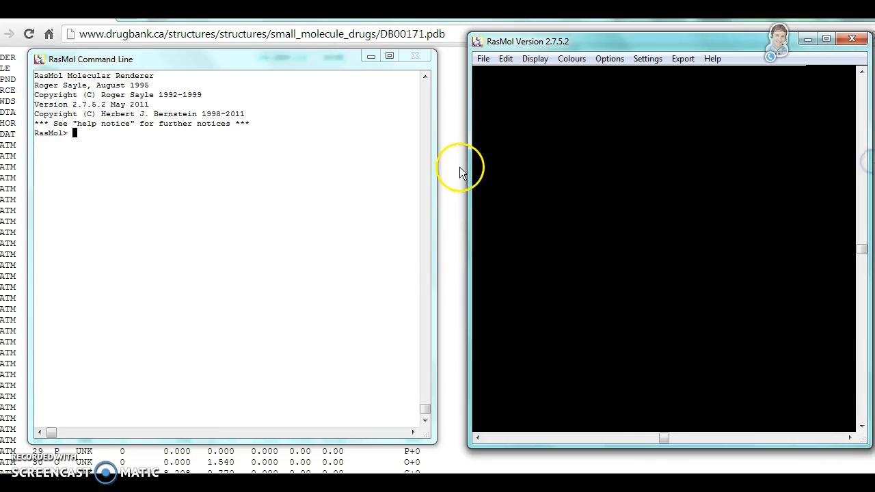
{"action": "left_click_drag", "start_coordinate": [469, 169], "coordinate": [452, 169]}
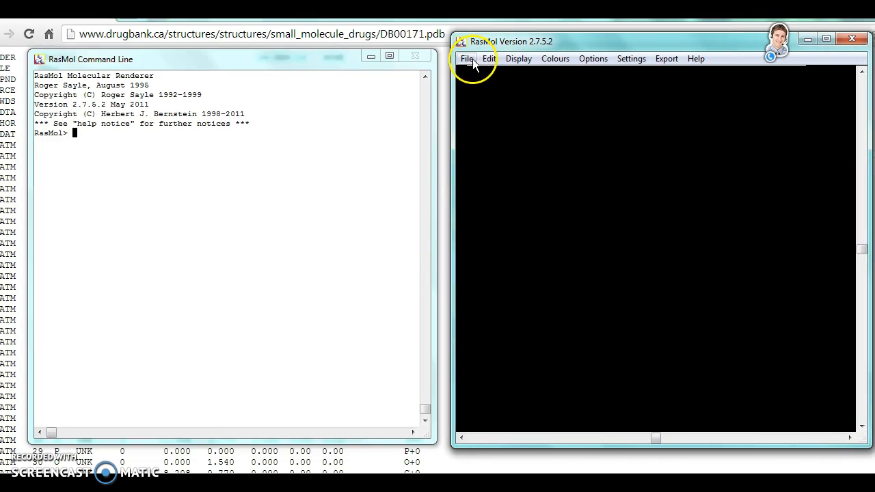
Open ATP.txt from the Documents library in RasMol as a Protein Databank file
{"action": "left_click", "coordinate": [466, 58]}
{"action": "left_click", "coordinate": [482, 75]}
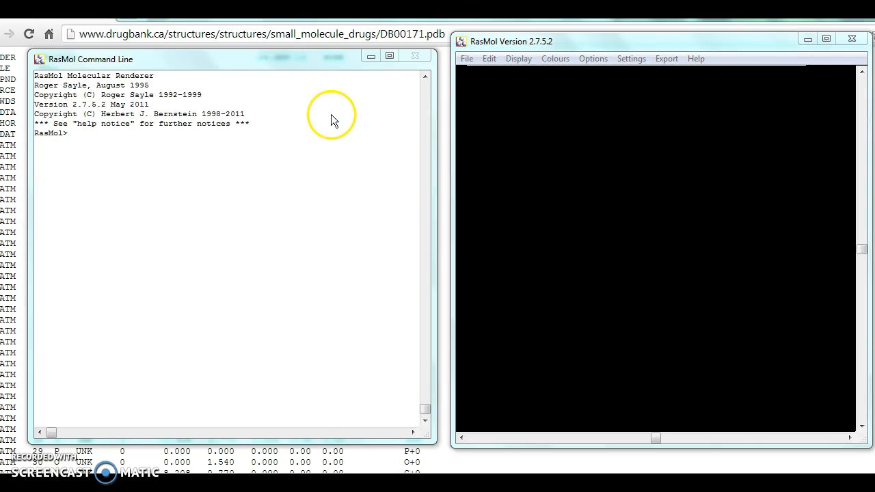
{"action": "type", "text": "A"}
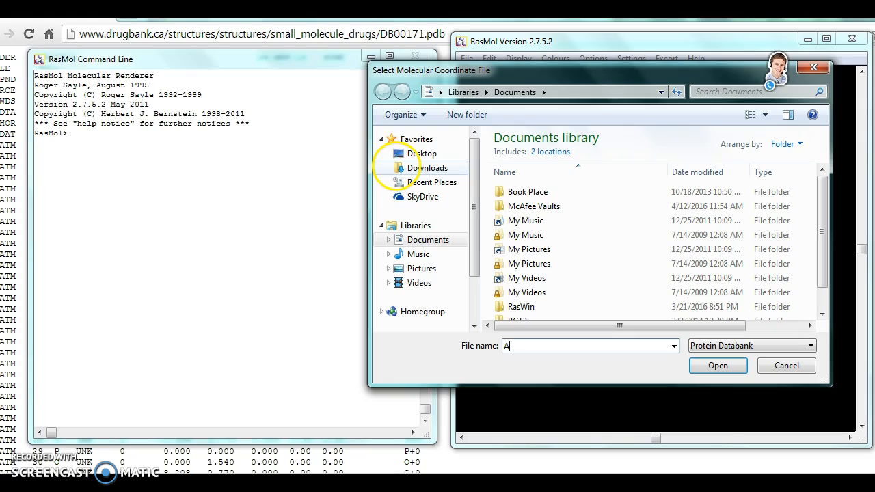
{"action": "type", "text": "TP"}
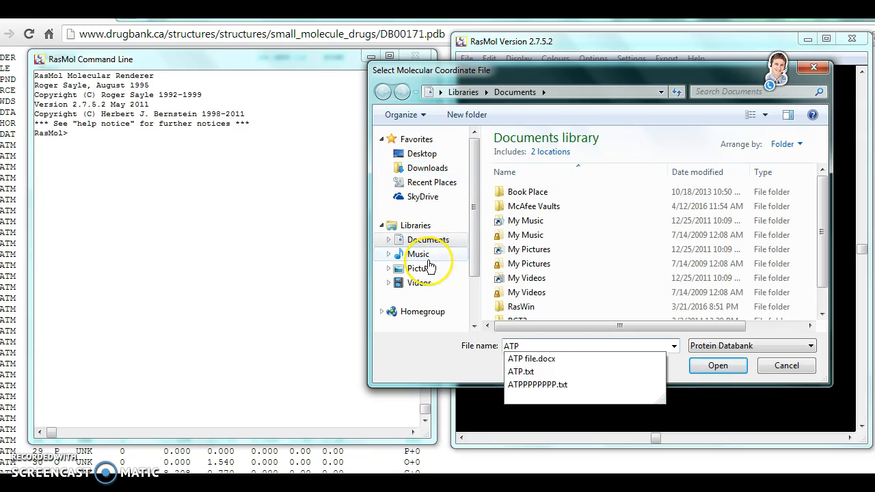
{"action": "left_click", "coordinate": [531, 372]}
{"action": "left_click", "coordinate": [719, 365]}
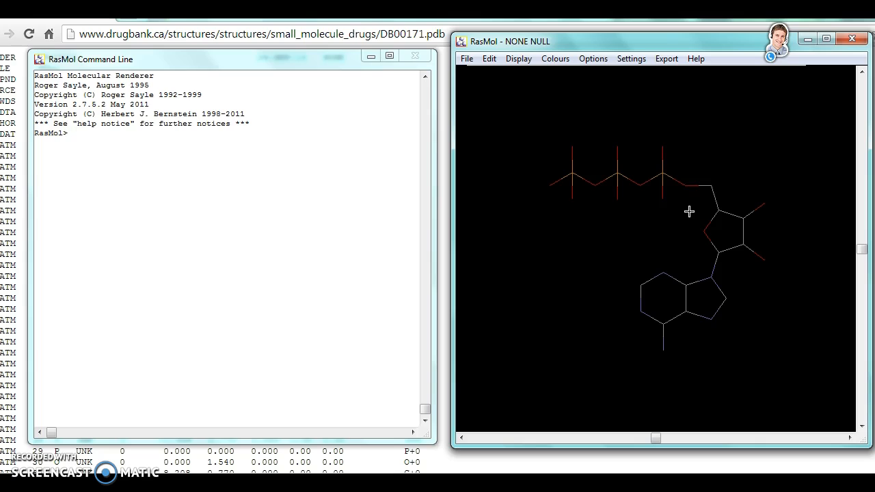
Display the ATP molecule in Ball & Stick representation
{"action": "left_click", "coordinate": [517, 59]}
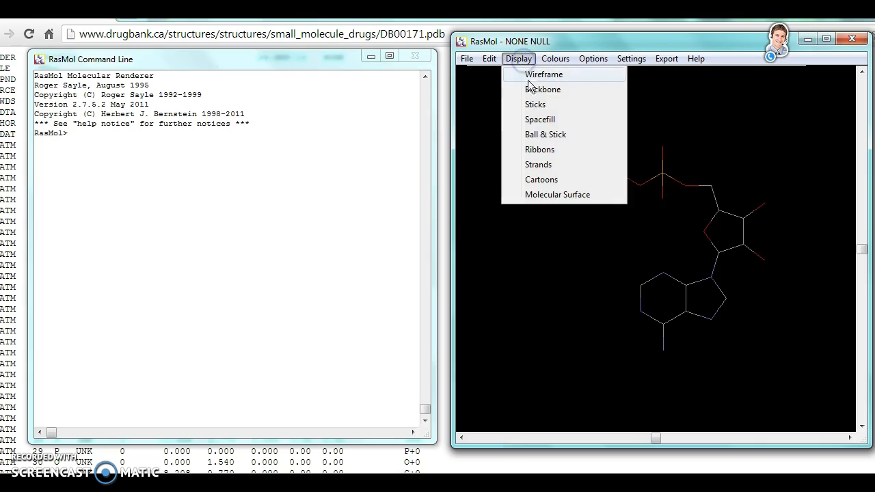
{"action": "left_click", "coordinate": [540, 134]}
{"action": "left_click", "coordinate": [608, 122]}
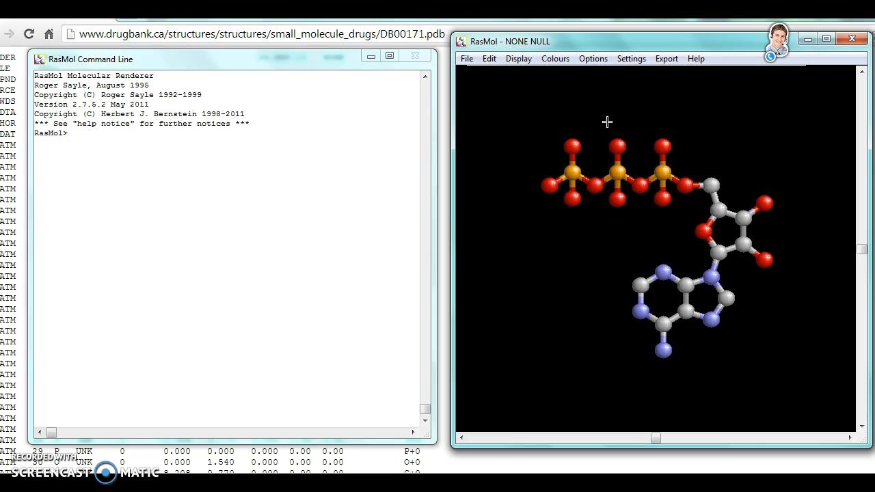
Try the colours seagreen and magenta on the whole molecule using color commands
{"action": "type", "text": "color seagreen"}
{"action": "key", "text": "Return"}
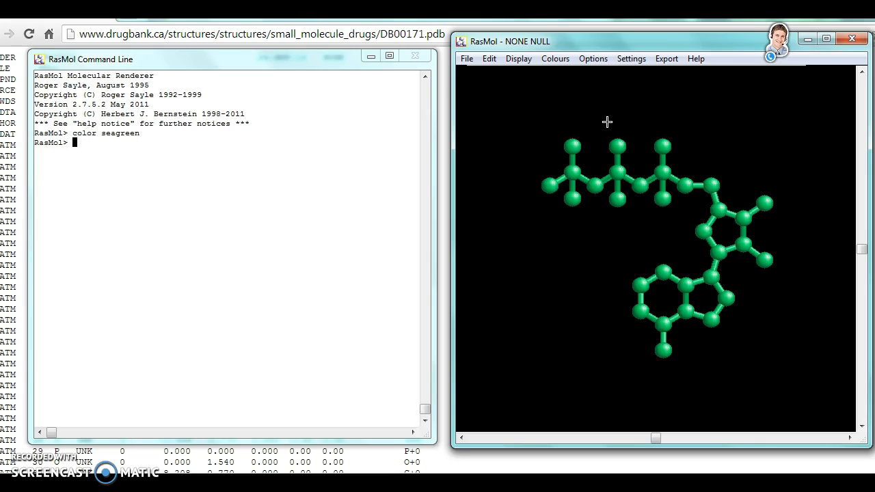
{"action": "type", "text": "color magenta"}
{"action": "key", "text": "Return"}
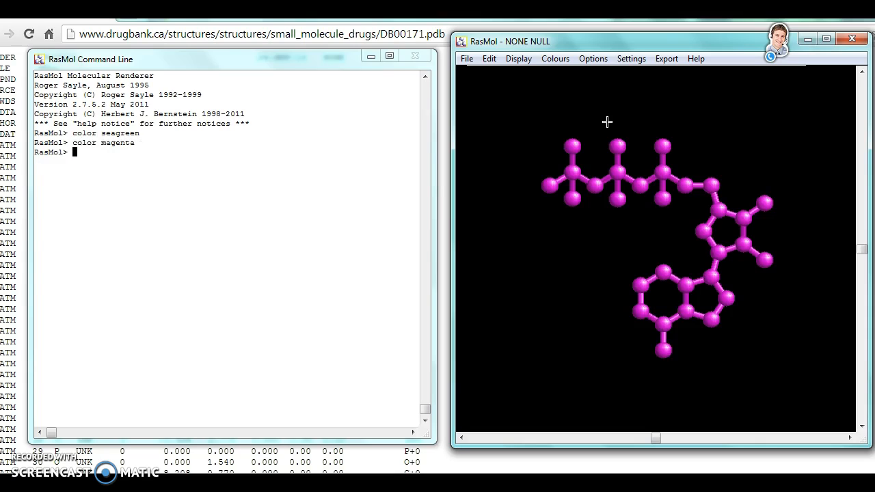
Colour the whole molecule grey with the color command and set the picking mode to Pick Distance
{"action": "type", "text": "color grey"}
{"action": "key", "text": "Return"}
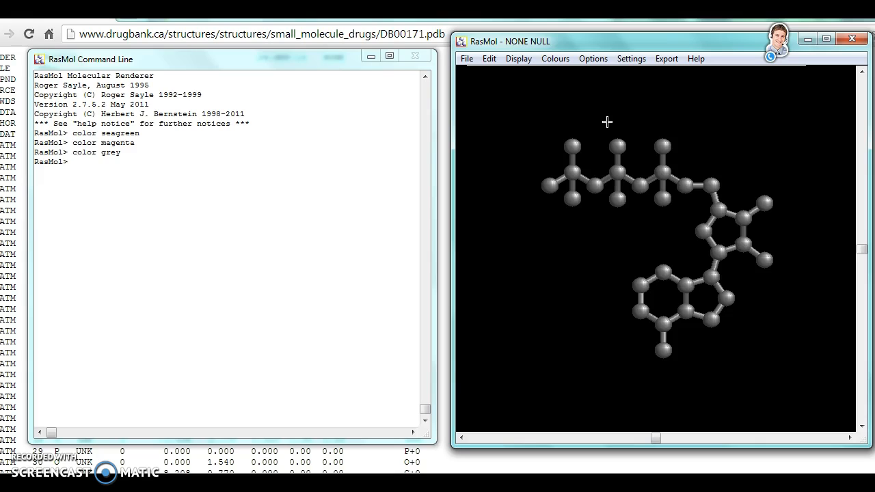
{"action": "left_click", "coordinate": [630, 58]}
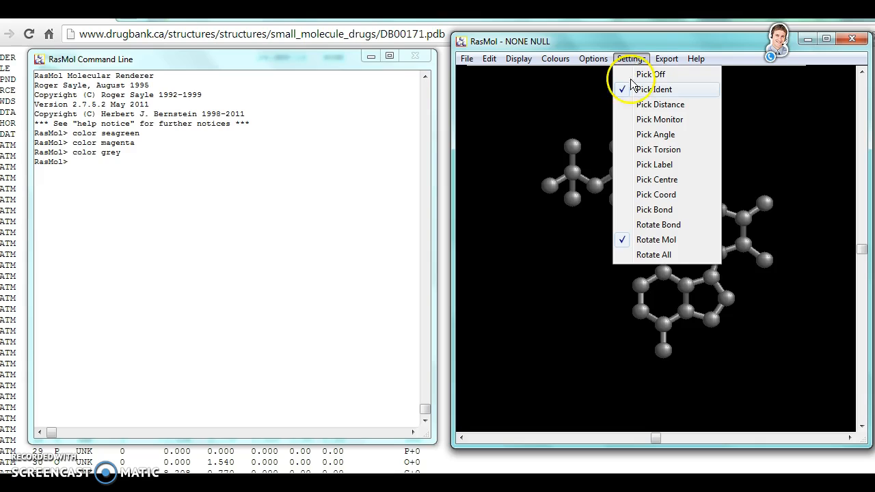
{"action": "left_click", "coordinate": [636, 104]}
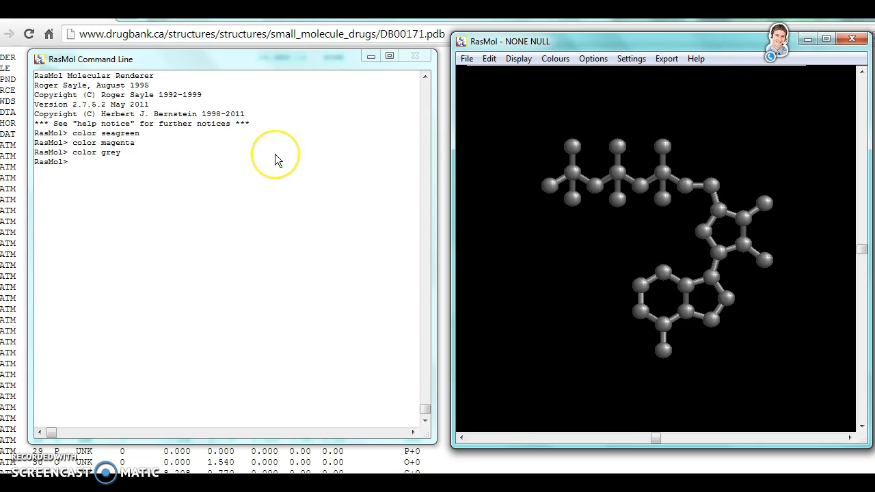
Turn on hydrogen bond display with the command hbonds on
{"action": "type", "text": "hbonds on"}
{"action": "key", "text": "Return"}
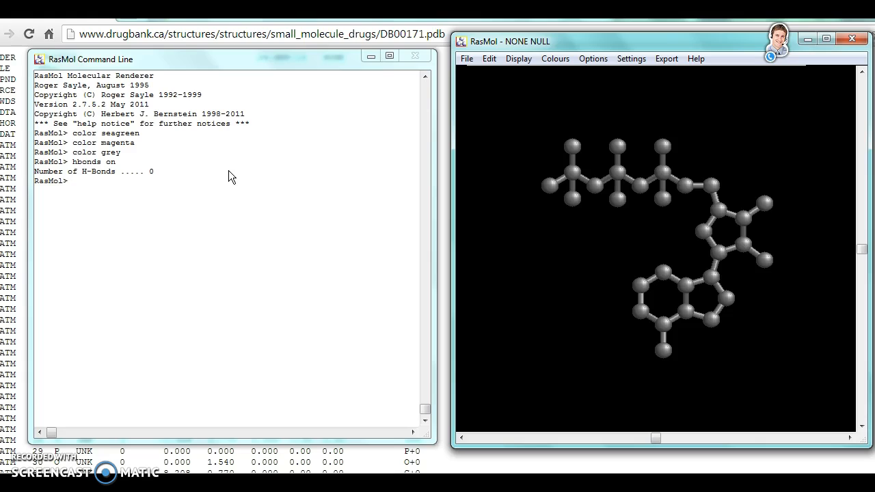
Set the background of the molecule view to seagreen with the background command
{"action": "type", "text": "background seagreen"}
{"action": "key", "text": "Return"}
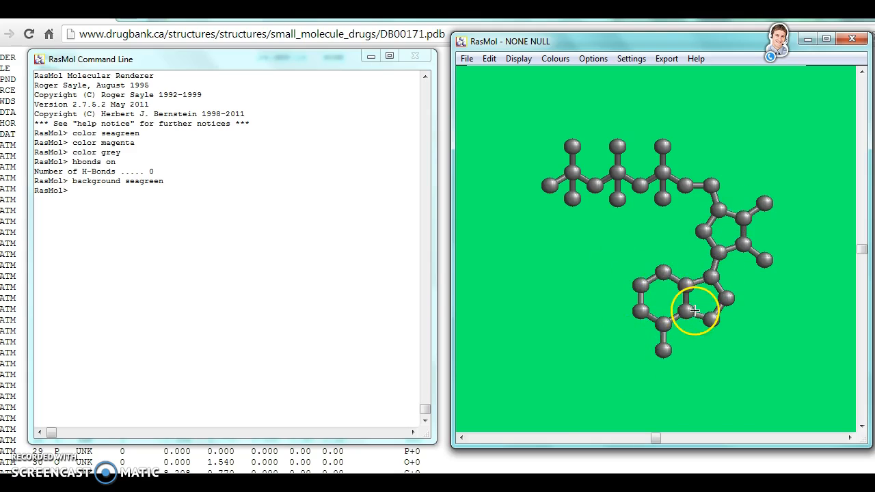
Select atoms 1 to 10 with "select atomno>=1 and atomno<=10" and colour them blue
{"action": "type", "text": "sele"}
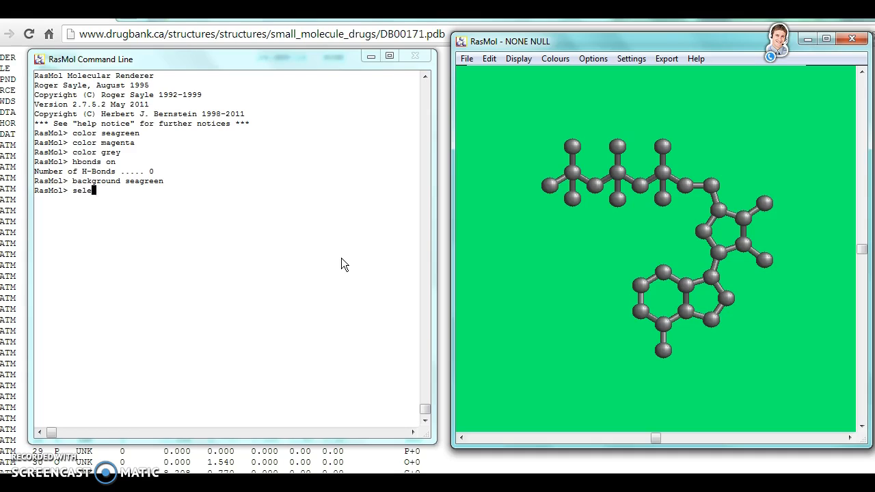
{"action": "type", "text": "ct"}
{"action": "type", "text": "atomno>=1 and atomno"}
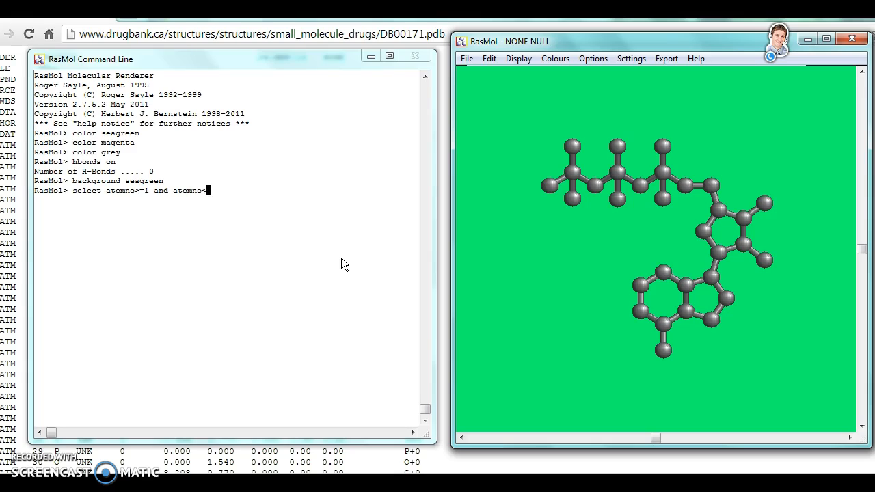
{"action": "type", "text": "<=10"}
{"action": "key", "text": "Return"}
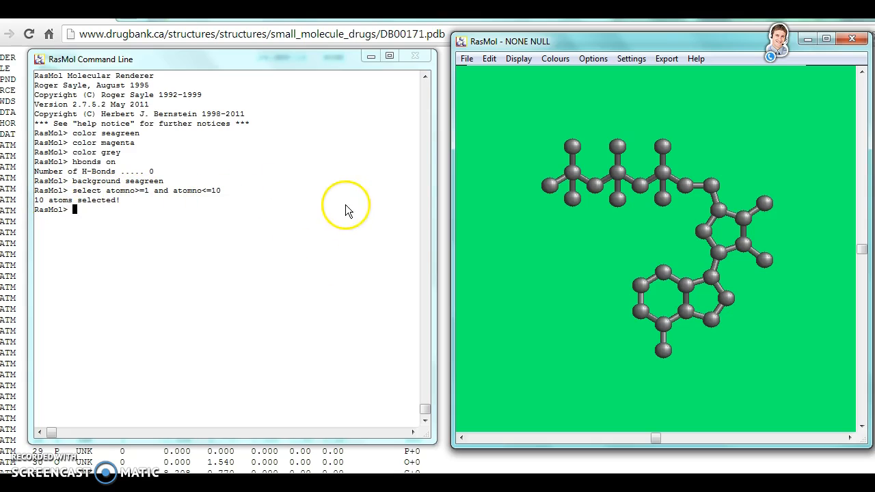
{"action": "type", "text": "color blue"}
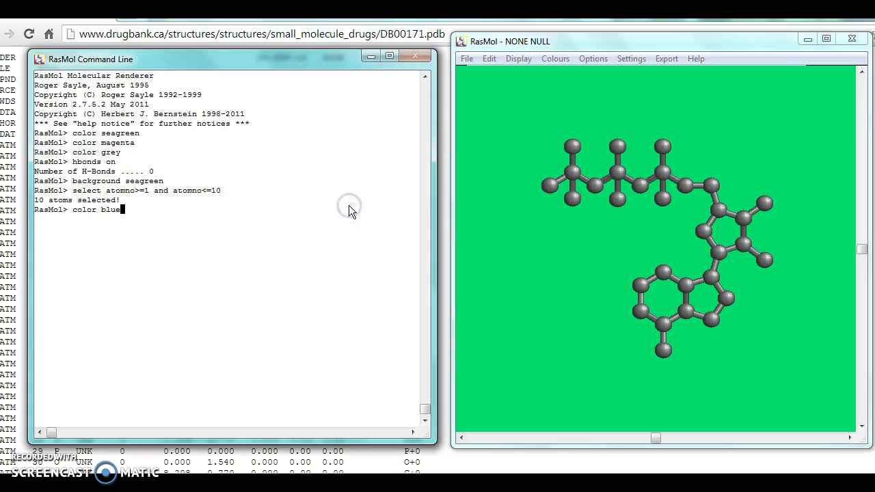
{"action": "key", "text": "Return"}
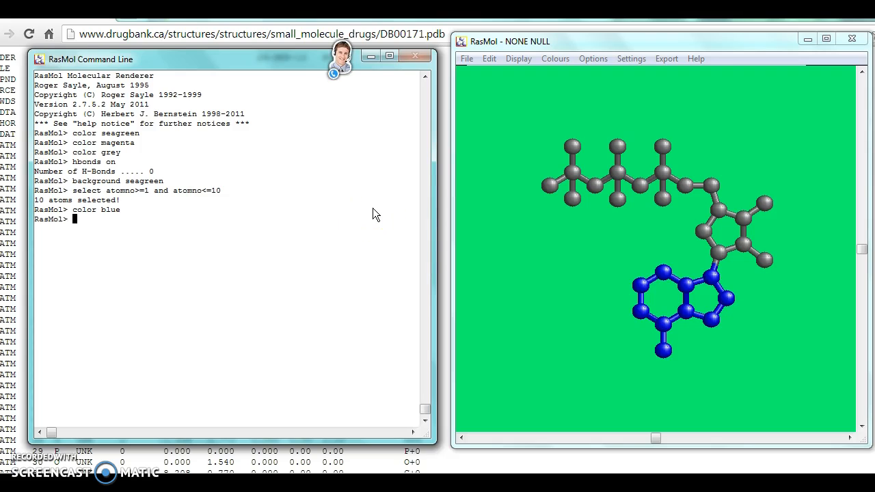
Select atoms 11 to 19 with "select atomno>=11 and atomno<=19" and colour them red
{"action": "type", "text": "c"}
{"action": "key", "text": "BackSpace"}
{"action": "type", "text": "select atom"}
{"action": "type", "text": "no"}
{"action": "type", "text": "?=11"}
{"action": "key", "text": "BackSpace"}
{"action": "key", "text": "BackSpace"}
{"action": "key", "text": "BackSpace"}
{"action": "key", "text": "BackSpace"}
{"action": "key", "text": "BackSpace"}
{"action": "type", "text": ">=11 and co"}
{"action": "key", "text": "BackSpace"}
{"action": "key", "text": "BackSpace"}
{"action": "type", "text": "a"}
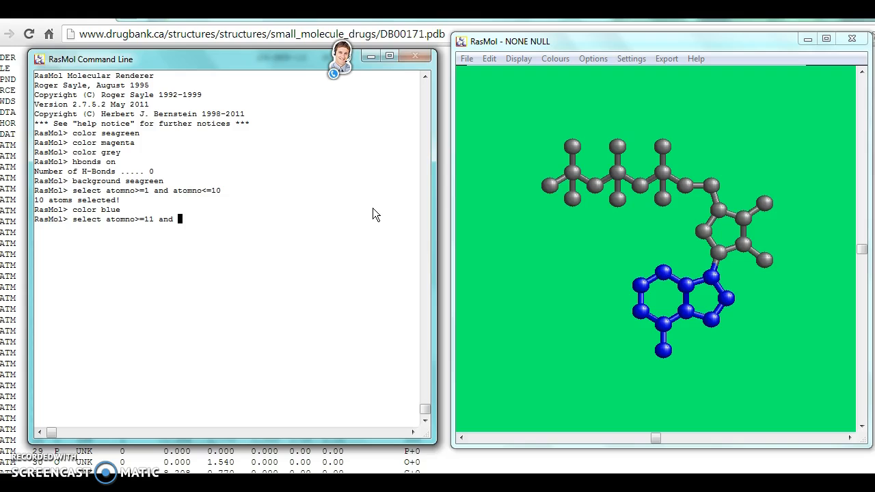
{"action": "type", "text": "tomno<=19"}
{"action": "key", "text": "Return"}
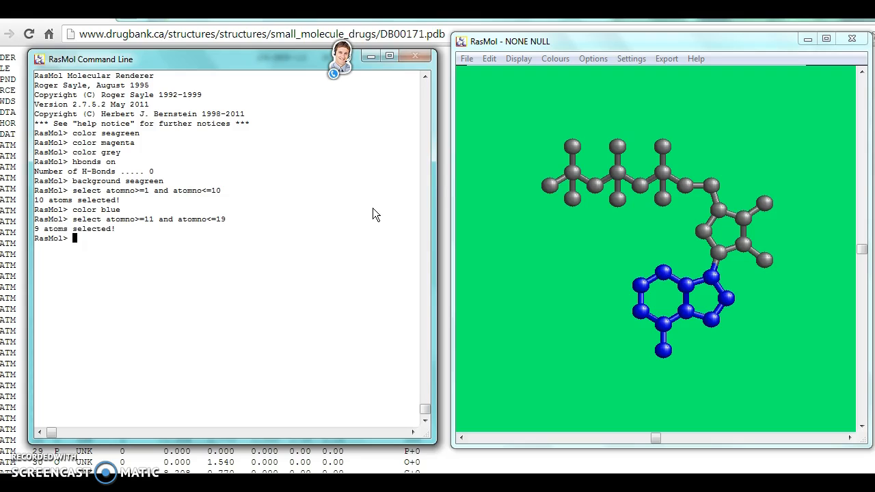
{"action": "type", "text": "color red"}
{"action": "key", "text": "Return"}
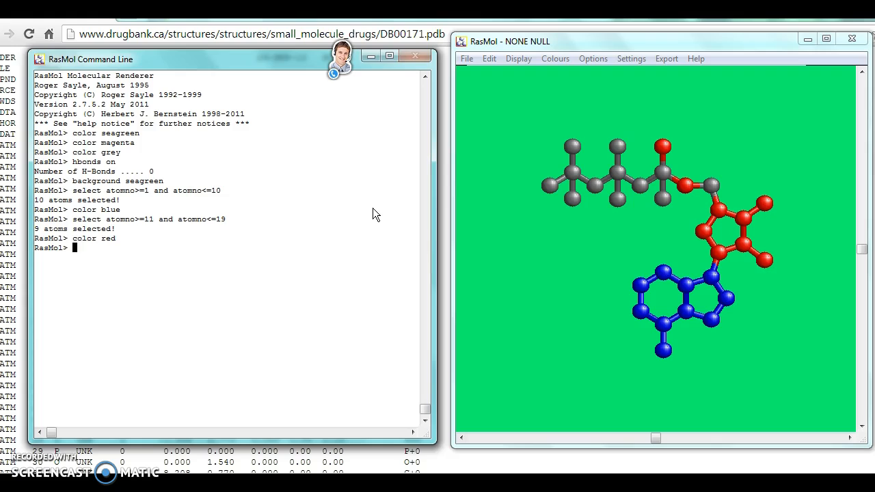
Select atoms 20 to 31 with "select atomno>=20 and atomno<=31" and colour them yellow
{"action": "type", "text": "select atomno?"}
{"action": "key", "text": "BackSpace"}
{"action": "type", "text": ">=20 and atomno"}
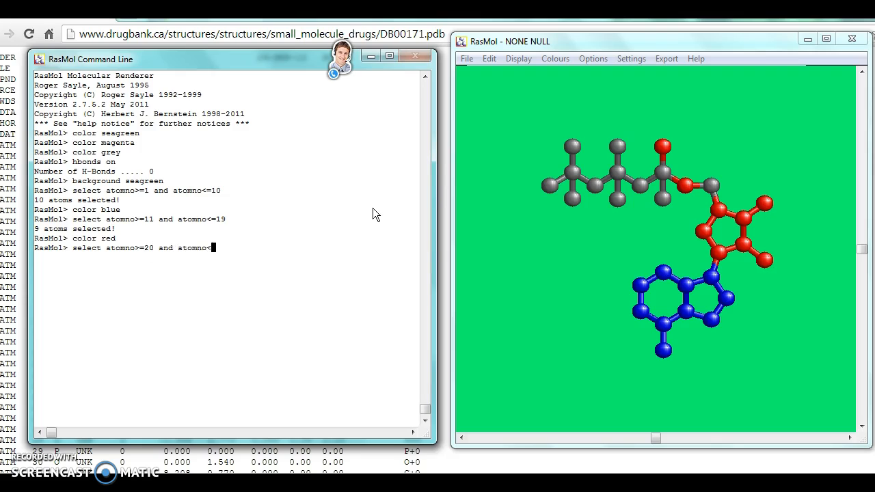
{"action": "type", "text": "<=31"}
{"action": "key", "text": "Return"}
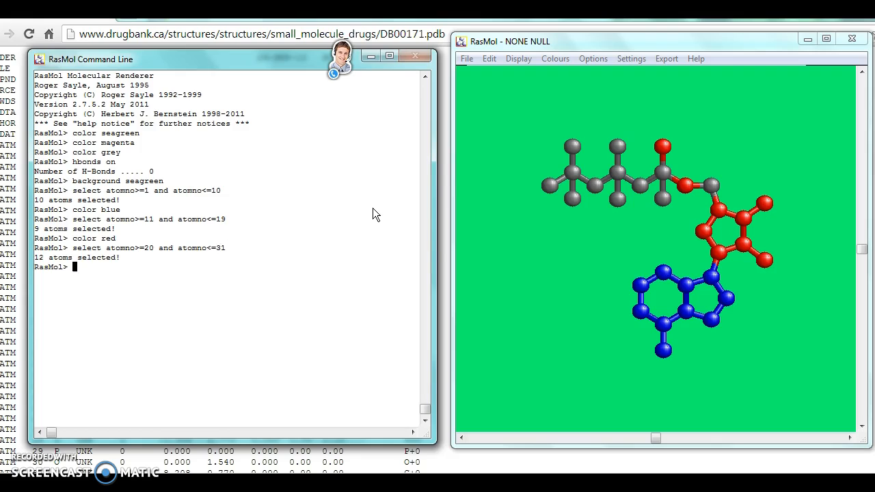
{"action": "type", "text": "color yellow"}
{"action": "key", "text": "Return"}
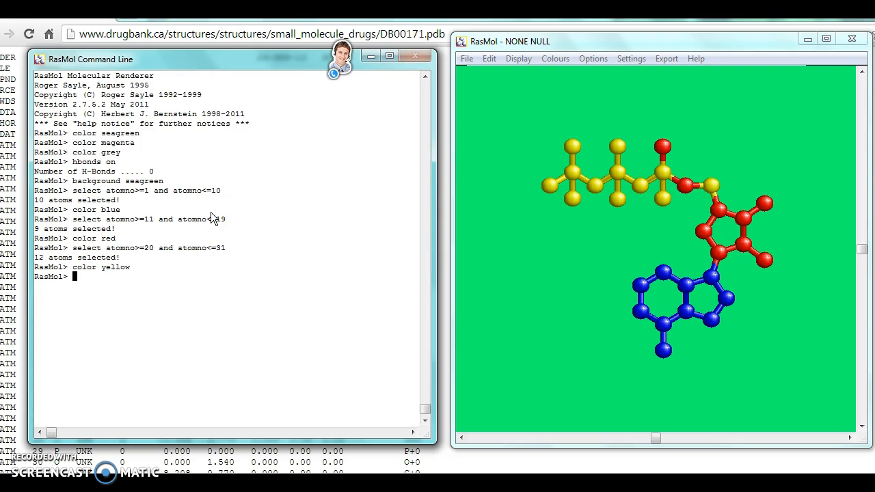
Select all atoms with the select command and turn on the atom labels
{"action": "type", "text": "select all"}
{"action": "key", "text": "Return"}
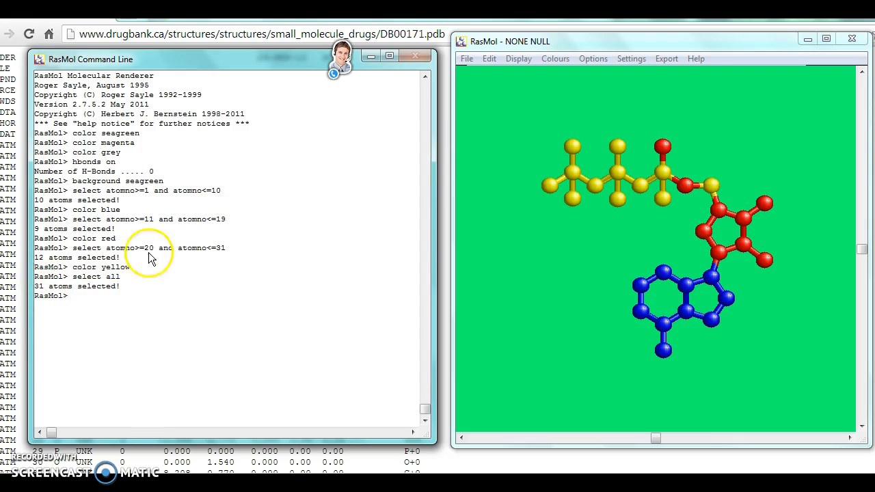
{"action": "left_click", "coordinate": [594, 82]}
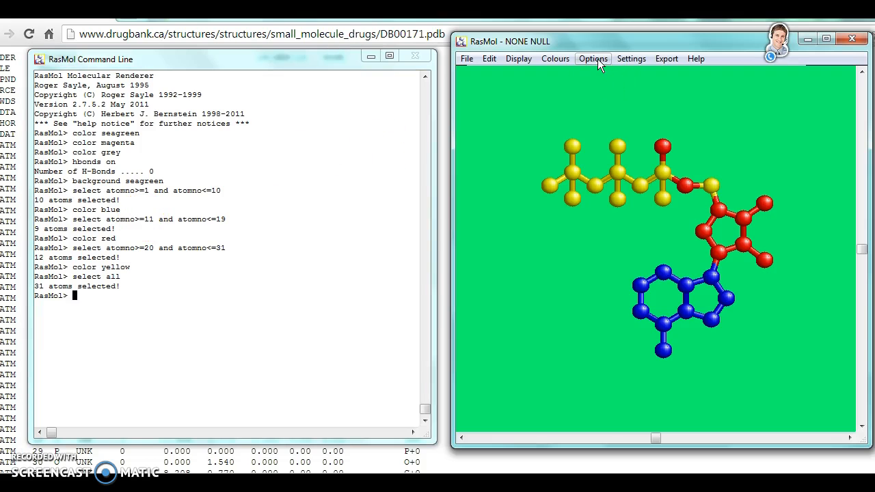
{"action": "left_click", "coordinate": [598, 59]}
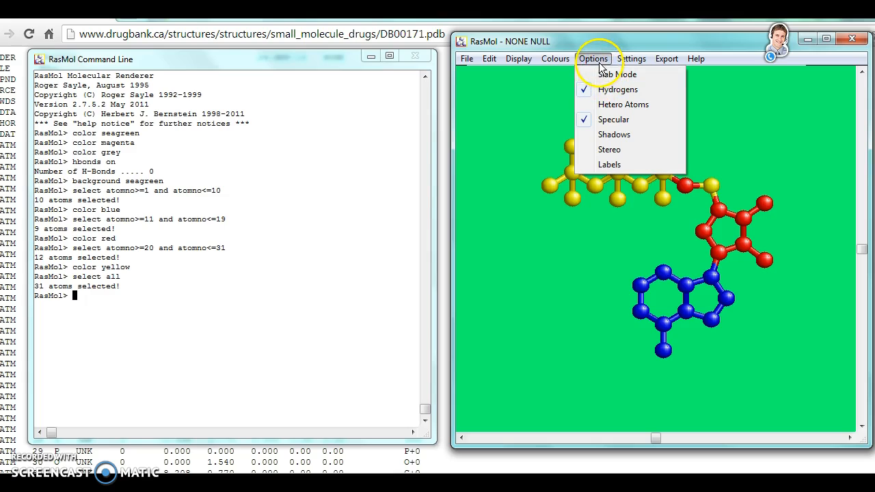
{"action": "left_click", "coordinate": [616, 165]}
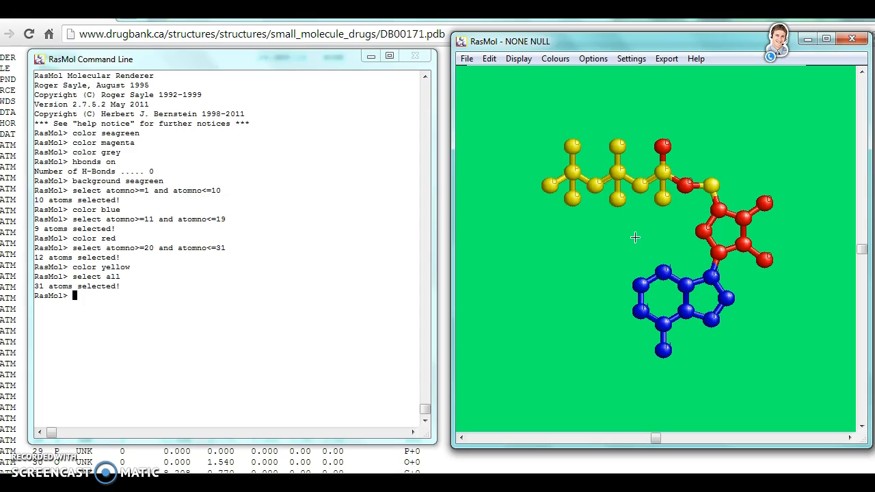
{"action": "left_click", "coordinate": [681, 209]}
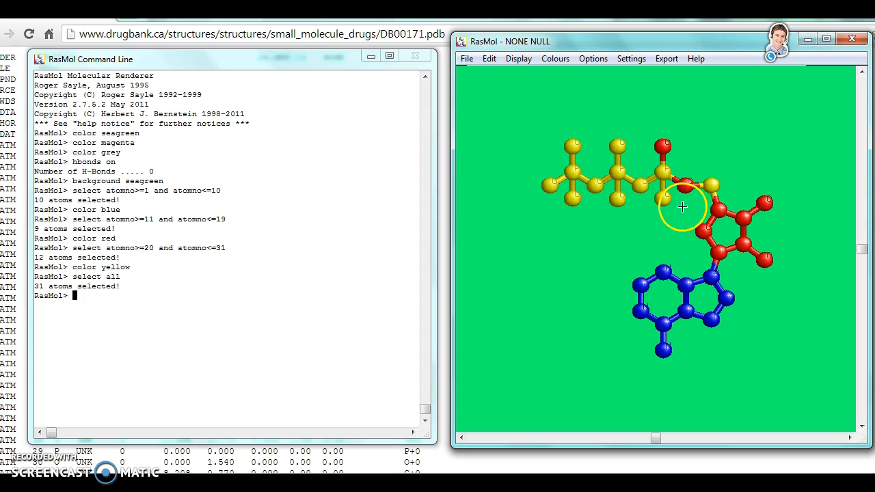
{"action": "left_click", "coordinate": [658, 249]}
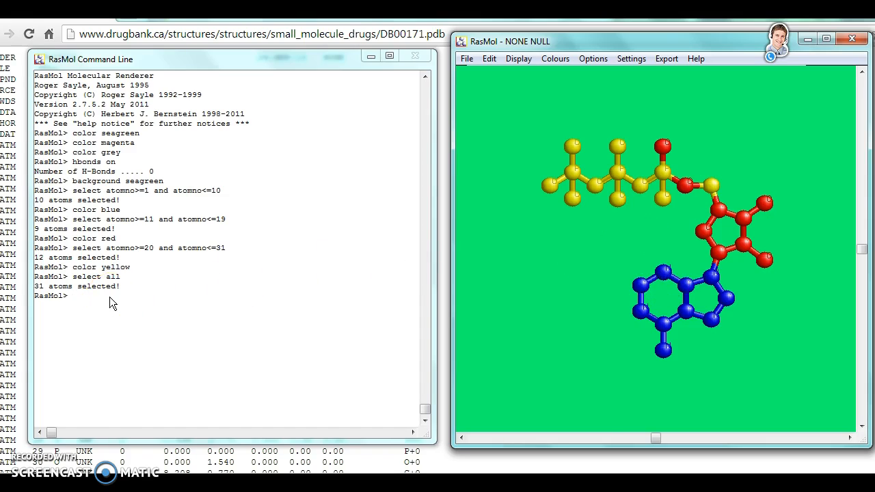
Select the nitrogen atoms, surround them with dots using the dots command, and colour them cyan
{"action": "type", "text": "elect nitrogen"}
{"action": "key", "text": "Return"}
{"action": "type", "text": "dots"}
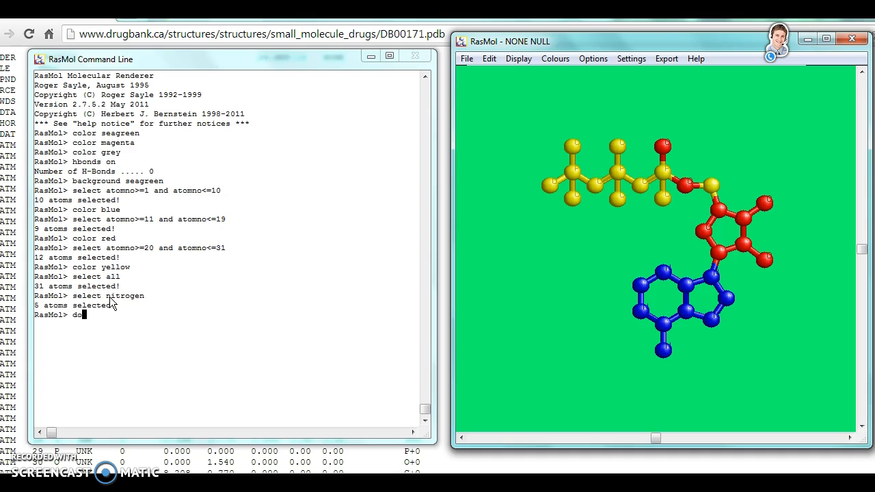
{"action": "key", "text": "Return"}
{"action": "type", "text": "color cyan"}
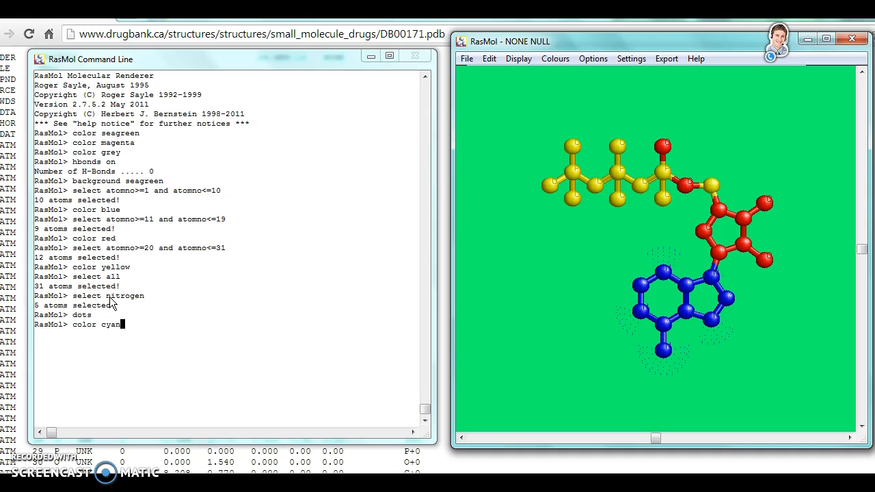
{"action": "key", "text": "Return"}
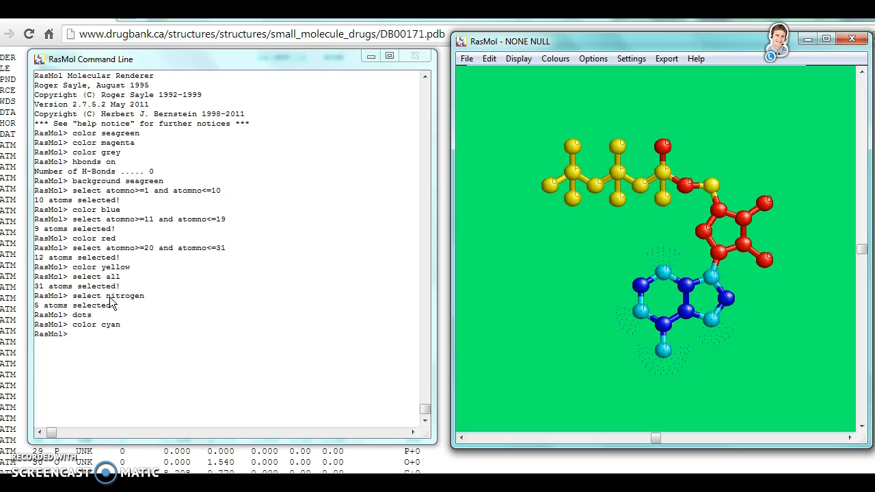
Select the oxygen atoms with "select oxygen" and display them as stars with the star command
{"action": "type", "text": "select oxygen"}
{"action": "key", "text": "Return"}
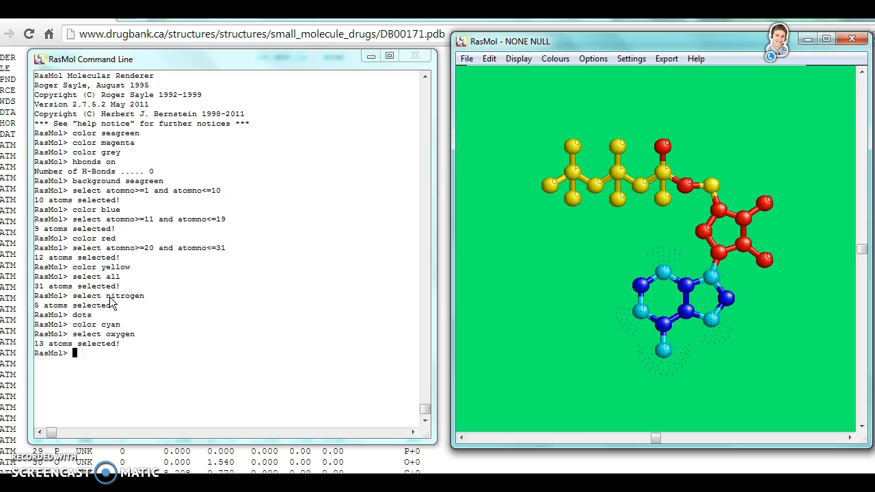
{"action": "type", "text": "star"}
{"action": "key", "text": "Return"}
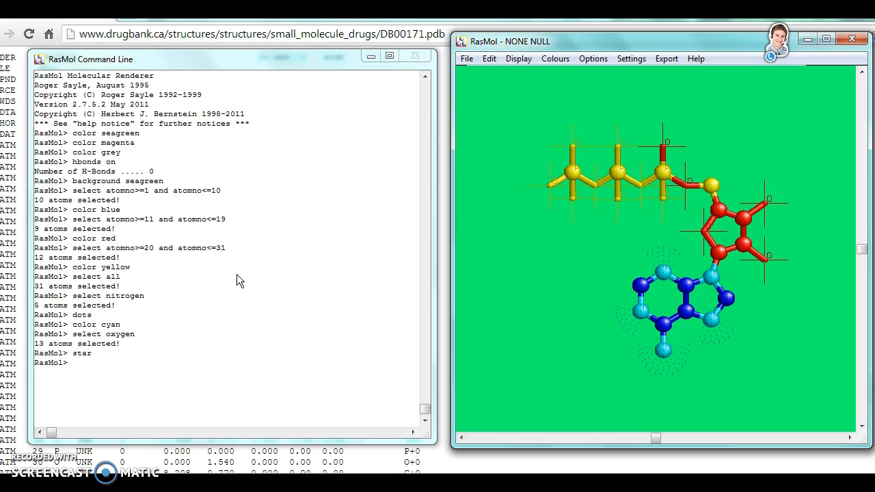
Select the phosphorus atoms with "select phosphorus" and set their colour to yellowtint
{"action": "type", "text": "select phosphorous"}
{"action": "key", "text": "Return"}
{"action": "type", "text": "color yell"}
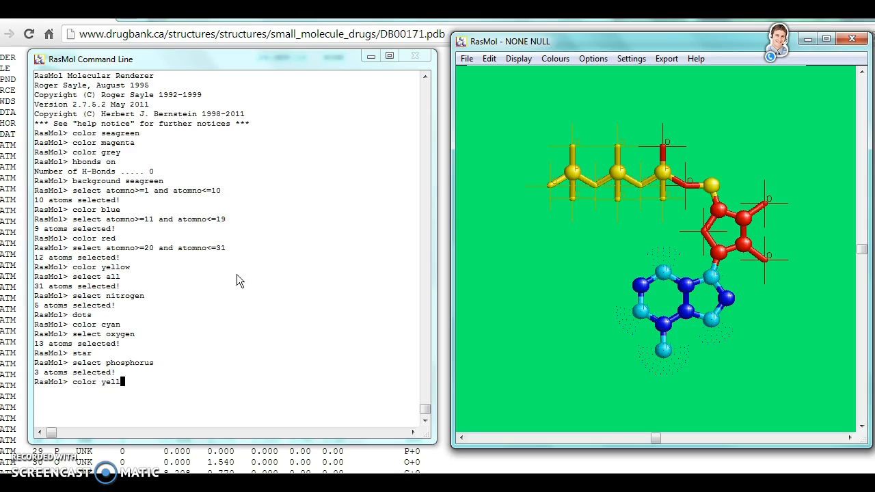
{"action": "type", "text": "owtint"}
{"action": "key", "text": "Return"}
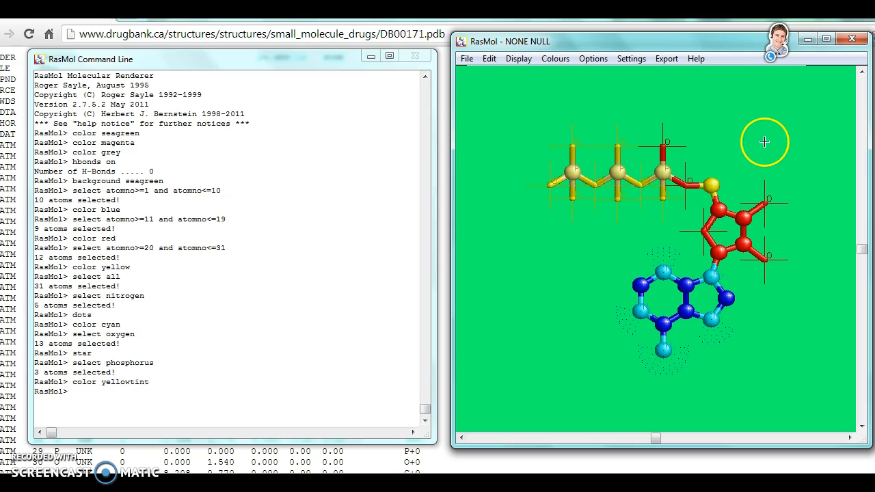
Rotate the molecule to inspect the styled atoms, and restore the default orientation with the reset command
{"action": "left_click_drag", "start_coordinate": [767, 143], "coordinate": [622, 266]}
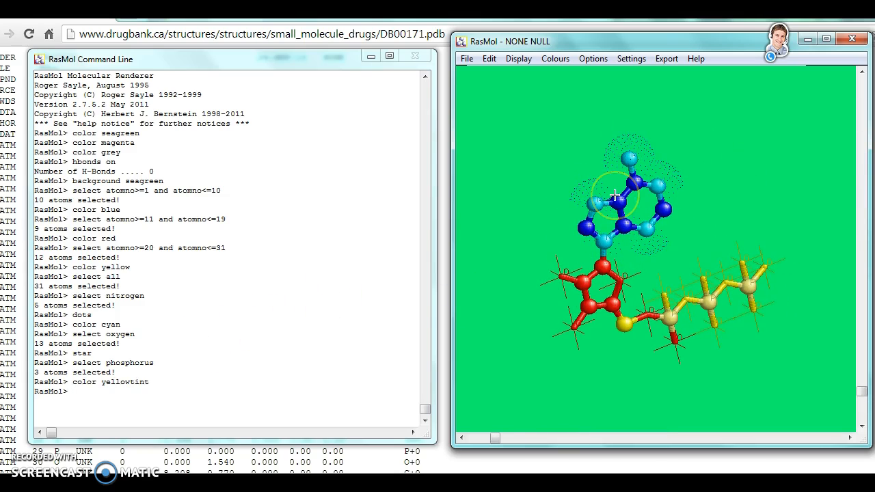
{"action": "left_click", "coordinate": [287, 234]}
{"action": "type", "text": "reset"}
{"action": "key", "text": "Return"}
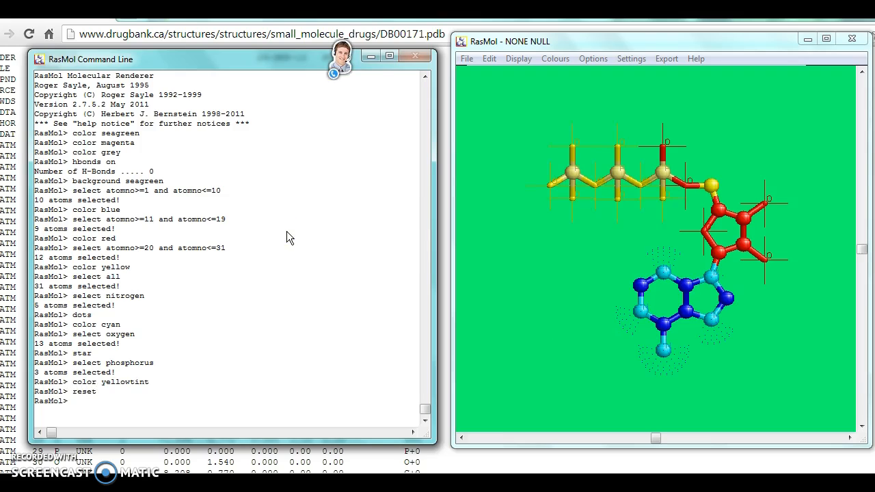
Set the picking mode to Pick Centre and make the middle phosphorus atom the centre of rotation
{"action": "left_click", "coordinate": [581, 221]}
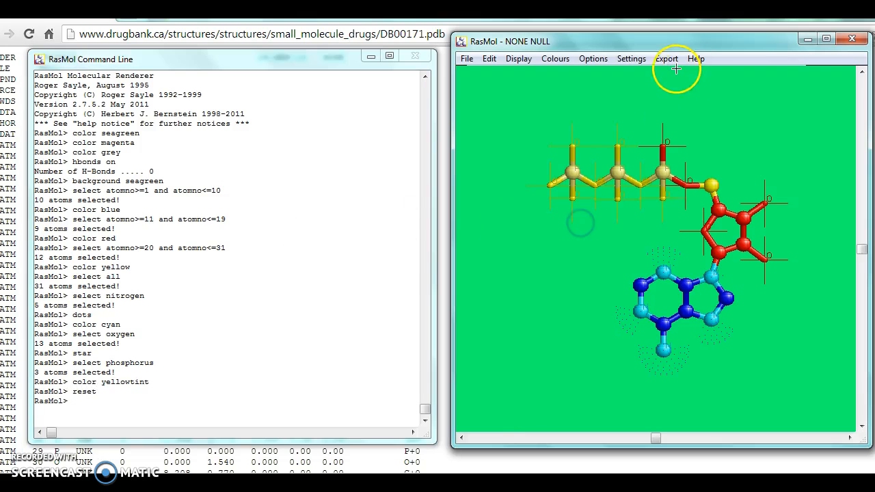
{"action": "left_click", "coordinate": [635, 59]}
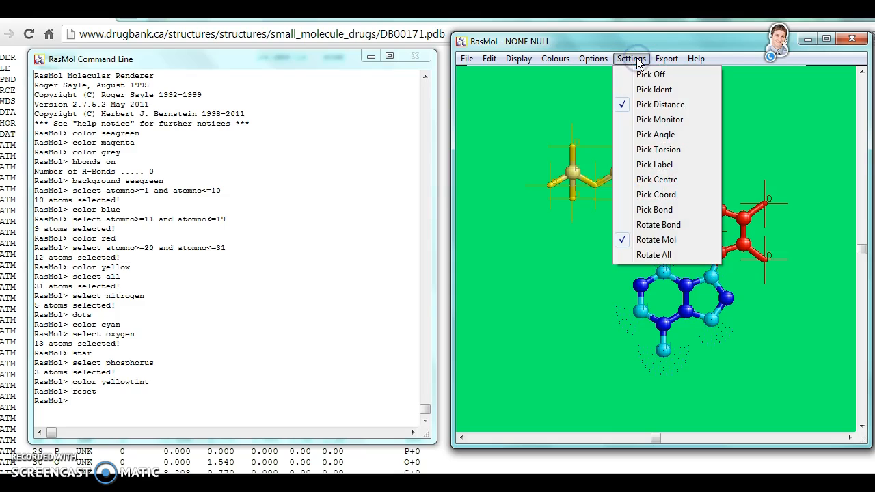
{"action": "left_click", "coordinate": [639, 179]}
{"action": "left_click", "coordinate": [619, 174]}
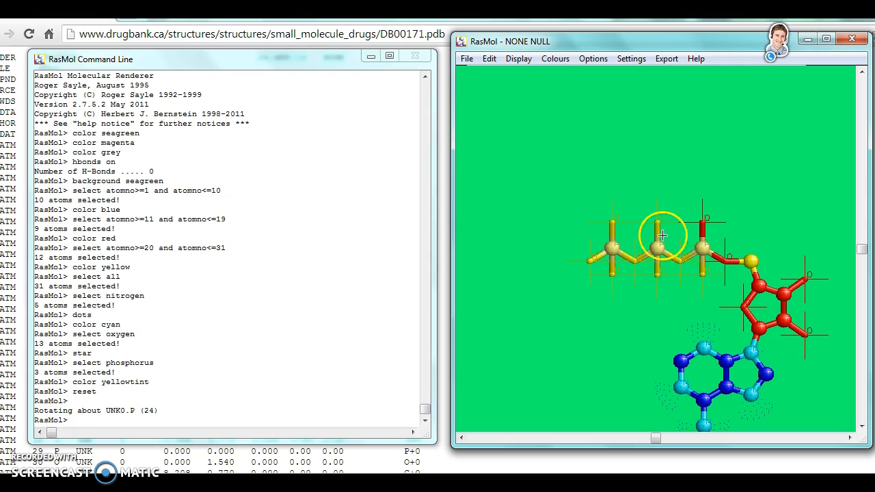
Rotate the molecule about the picked phosphorus atom, and reset the view with the reset command
{"action": "left_click_drag", "start_coordinate": [814, 216], "coordinate": [663, 179]}
{"action": "left_click_drag", "start_coordinate": [547, 247], "coordinate": [577, 185]}
{"action": "type", "text": "reset"}
{"action": "key", "text": "Return"}
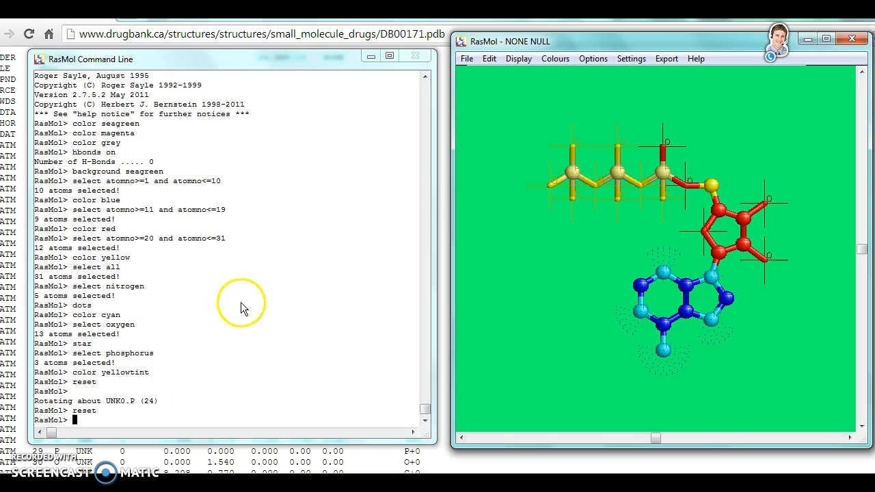
Display the selected phosphorus atoms in the Spacefill style
{"action": "left_click", "coordinate": [517, 59]}
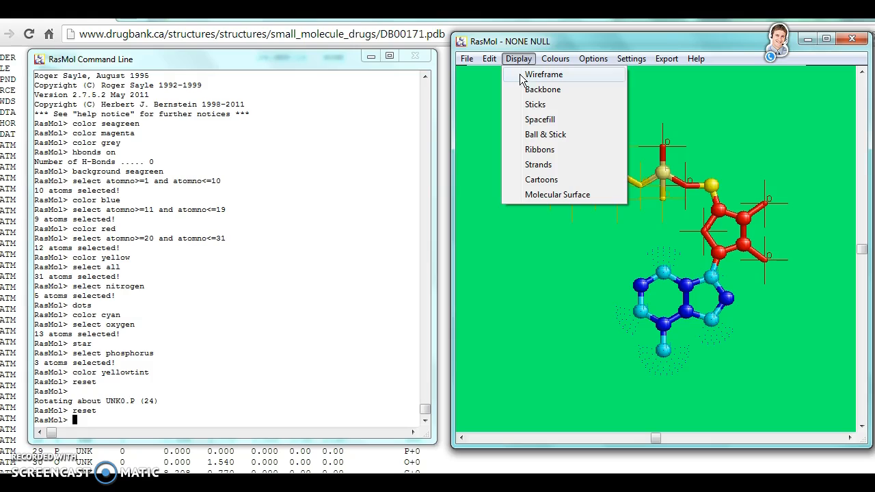
{"action": "left_click", "coordinate": [537, 120]}
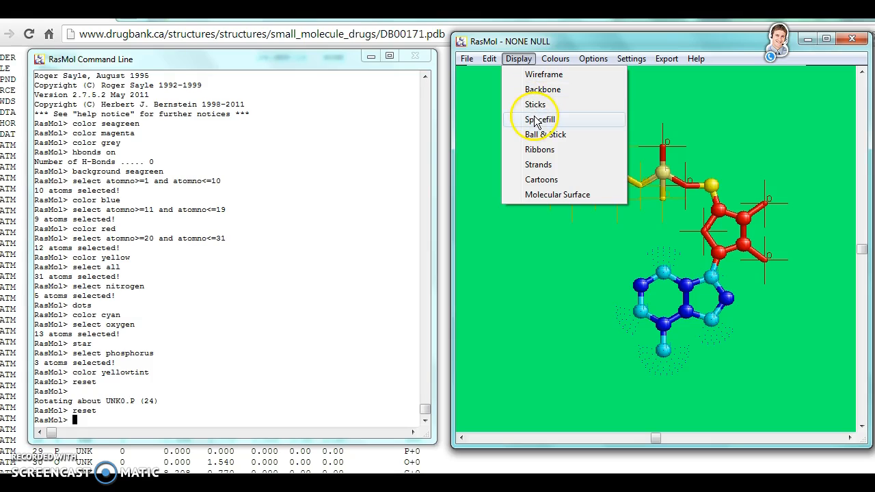
{"action": "left_click", "coordinate": [537, 120]}
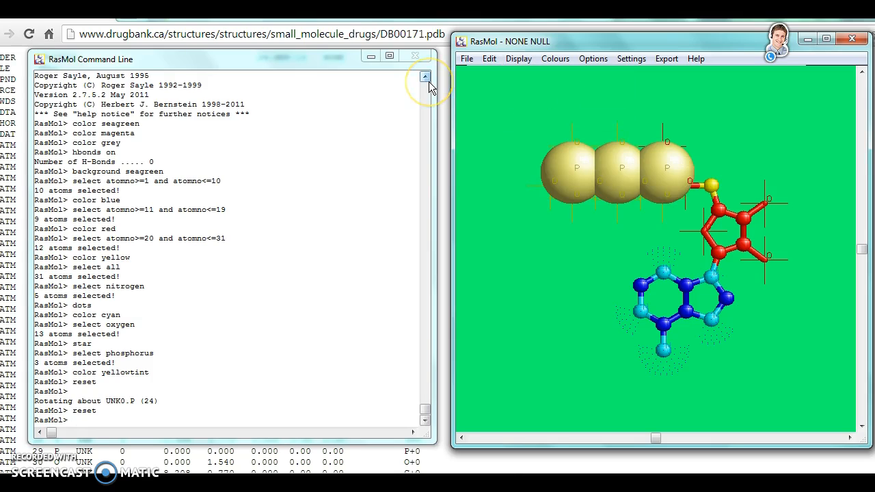
Select all atoms with the select command and display the whole molecule in the Spacefill style
{"action": "key", "text": "Return"}
{"action": "left_click", "coordinate": [518, 59]}
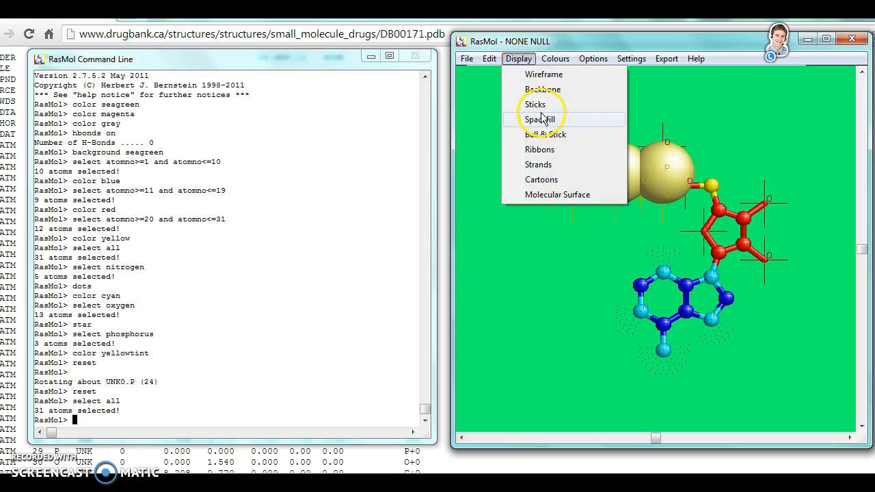
{"action": "left_click", "coordinate": [540, 121]}
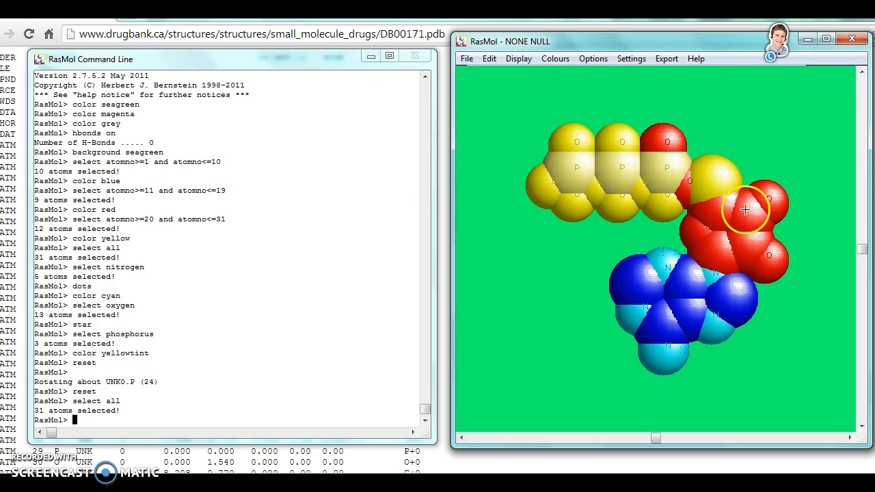
Rotate the spacefill model to inspect it, and restore its orientation with the reset command
{"action": "left_click", "coordinate": [802, 145]}
{"action": "left_click_drag", "start_coordinate": [802, 146], "coordinate": [593, 166]}
{"action": "type", "text": "set"}
{"action": "key", "text": "Return"}
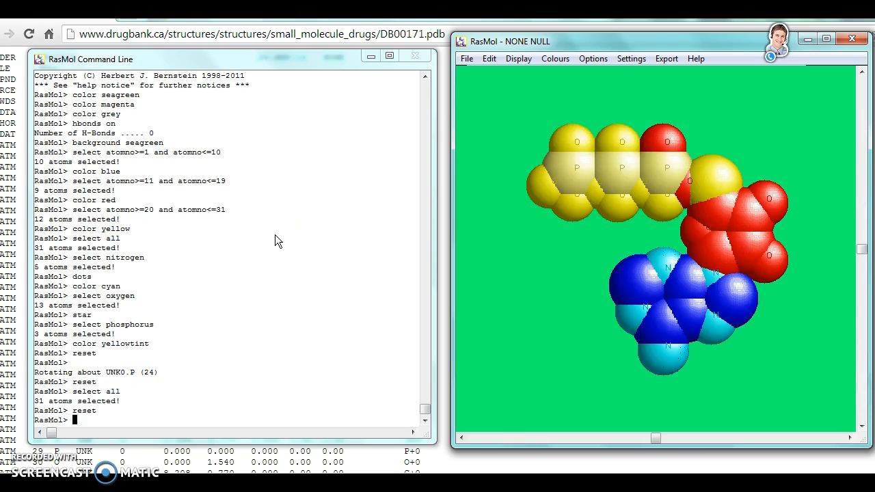
Try the Ribbons and Cartoons display styles on the molecule
{"action": "left_click", "coordinate": [518, 59]}
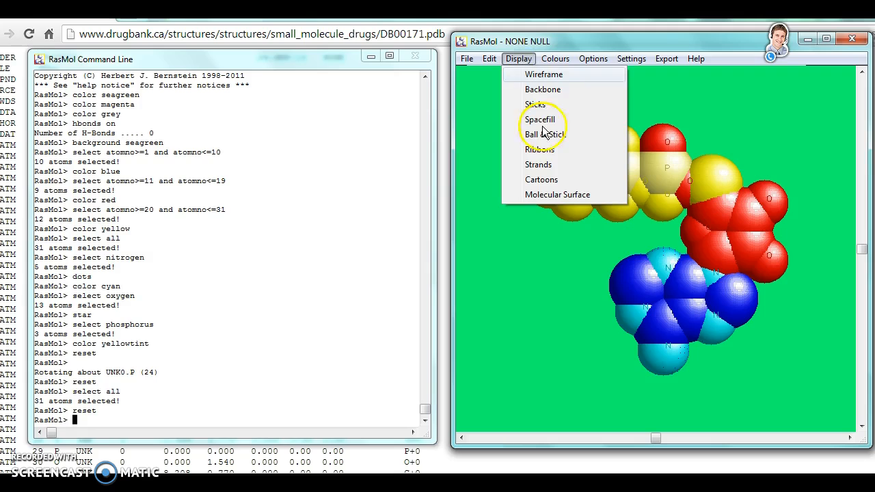
{"action": "left_click", "coordinate": [546, 152]}
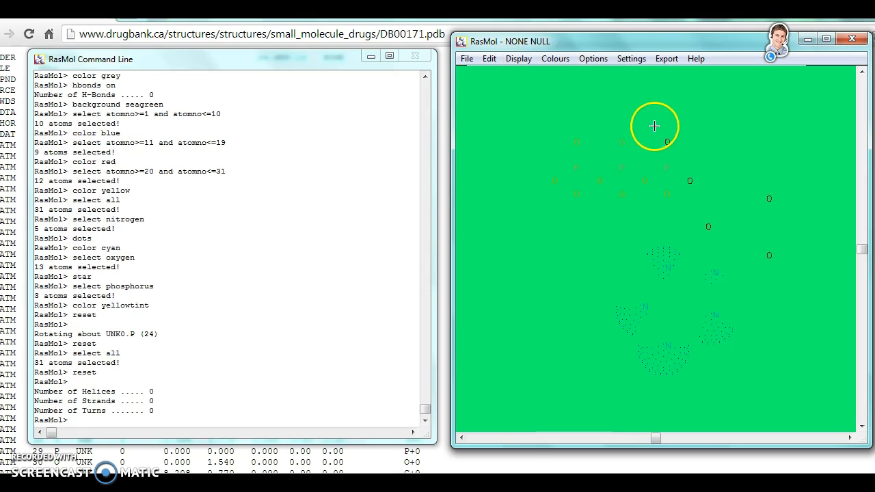
{"action": "left_click", "coordinate": [524, 63]}
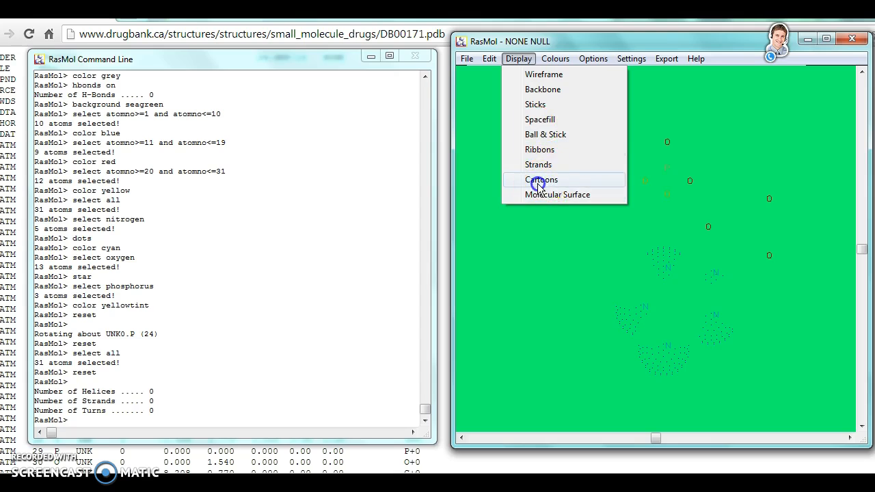
{"action": "left_click", "coordinate": [538, 183]}
Display the molecule as a Molecular Surface and rotate it to examine its shape from other sides
{"action": "left_click", "coordinate": [517, 60]}
{"action": "left_click", "coordinate": [558, 196]}
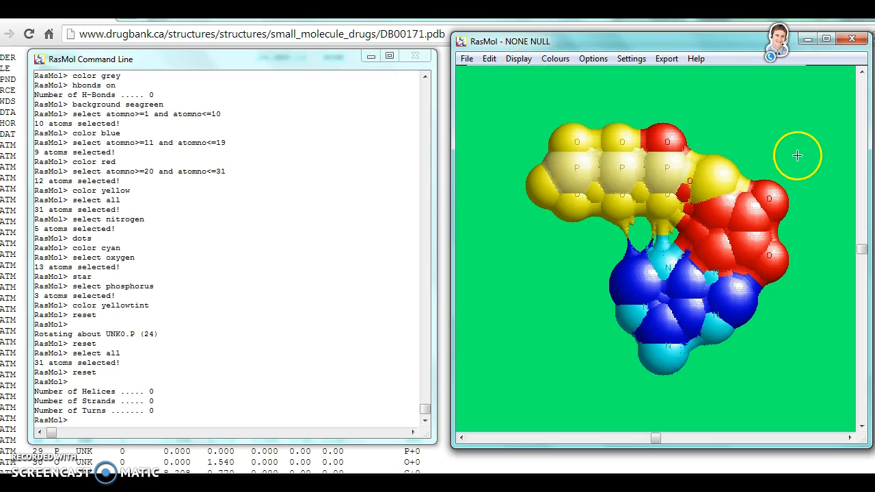
{"action": "left_click_drag", "start_coordinate": [710, 211], "coordinate": [785, 160]}
{"action": "left_click_drag", "start_coordinate": [702, 237], "coordinate": [586, 218]}
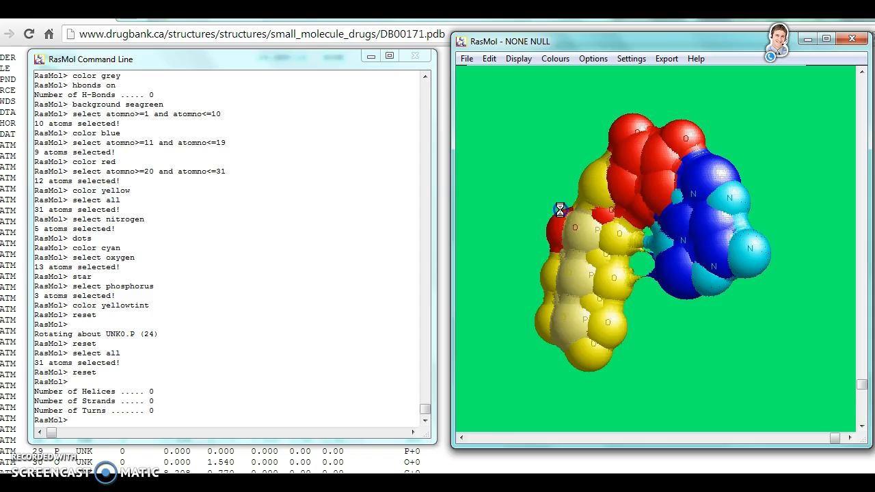
Restore the default orientation of the molecular surface with the reset command
{"action": "left_click", "coordinate": [240, 336]}
{"action": "left_click", "coordinate": [101, 359]}
{"action": "type", "text": "re"}
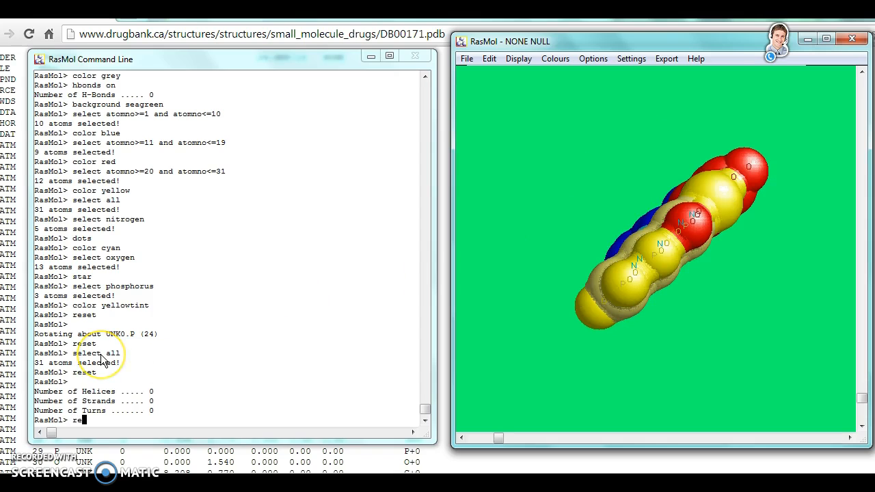
{"action": "type", "text": "set"}
{"action": "key", "text": "Return"}
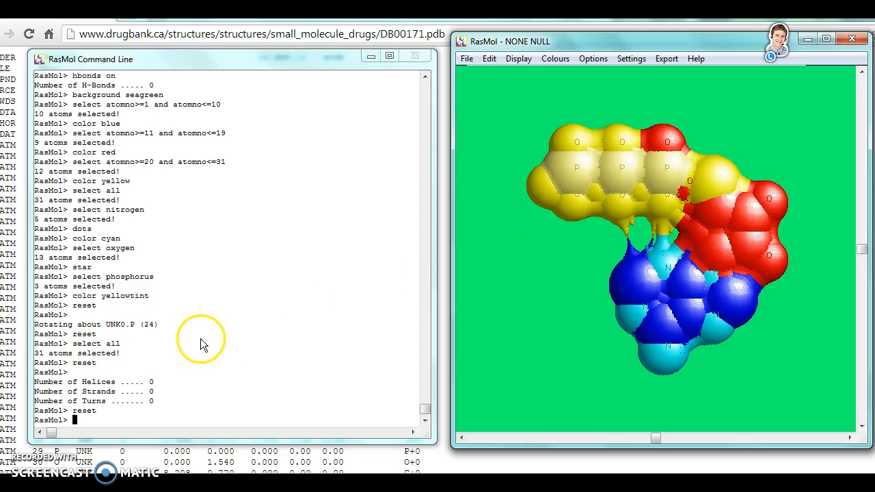